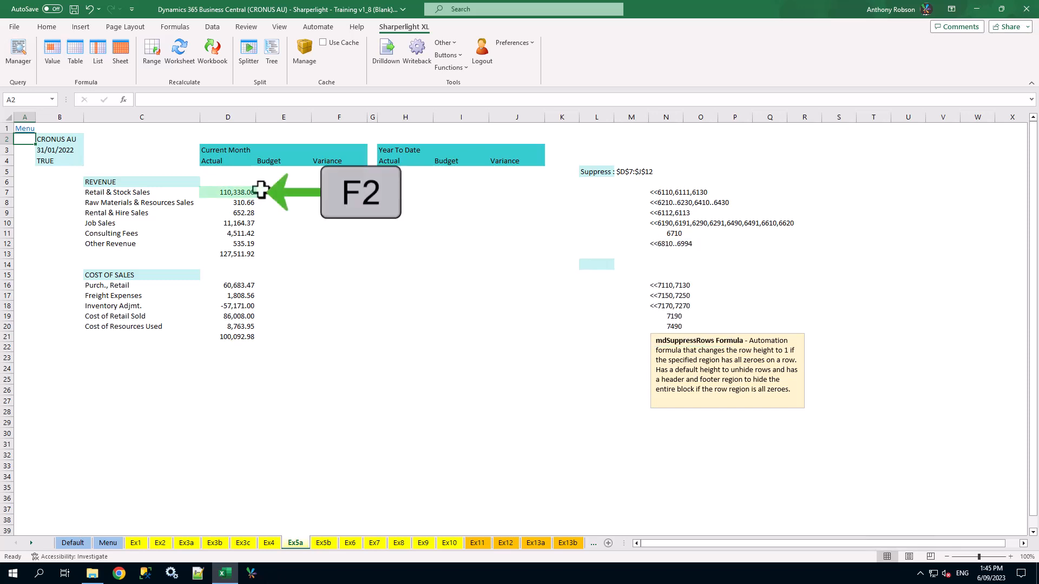
Step: Examine the current month value formula in D7 and the mdSuppressRows formula in L5 with their referenced cells
{"action": "left_click", "coordinate": [249, 191]}
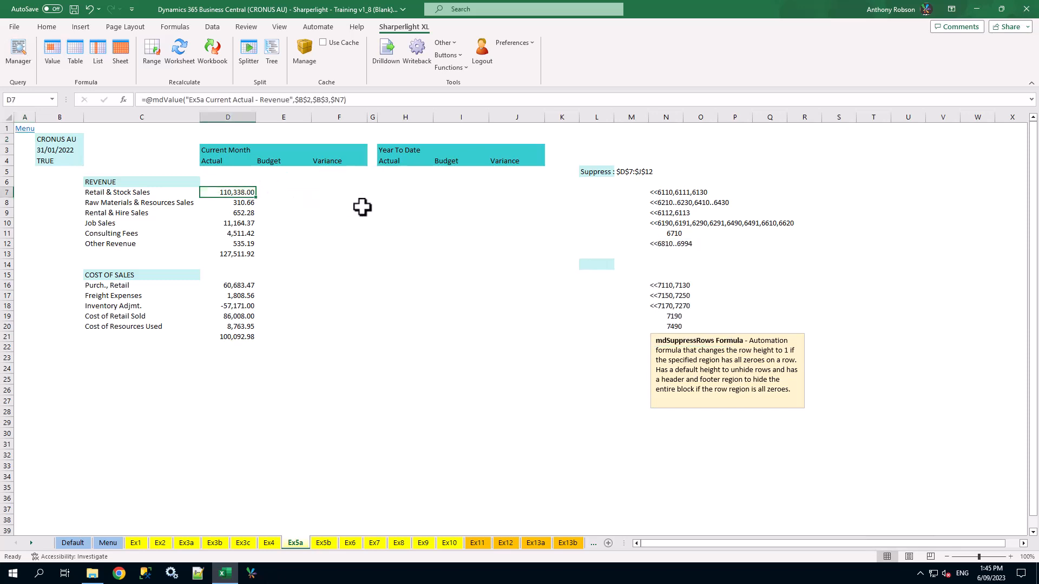
{"action": "key", "text": "F2"}
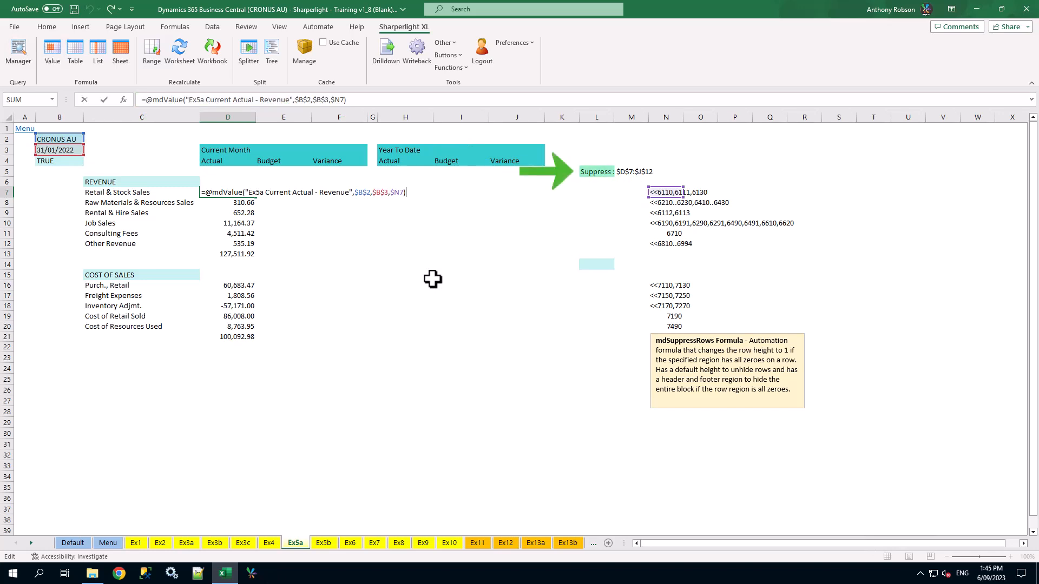
{"action": "key", "text": "Return"}
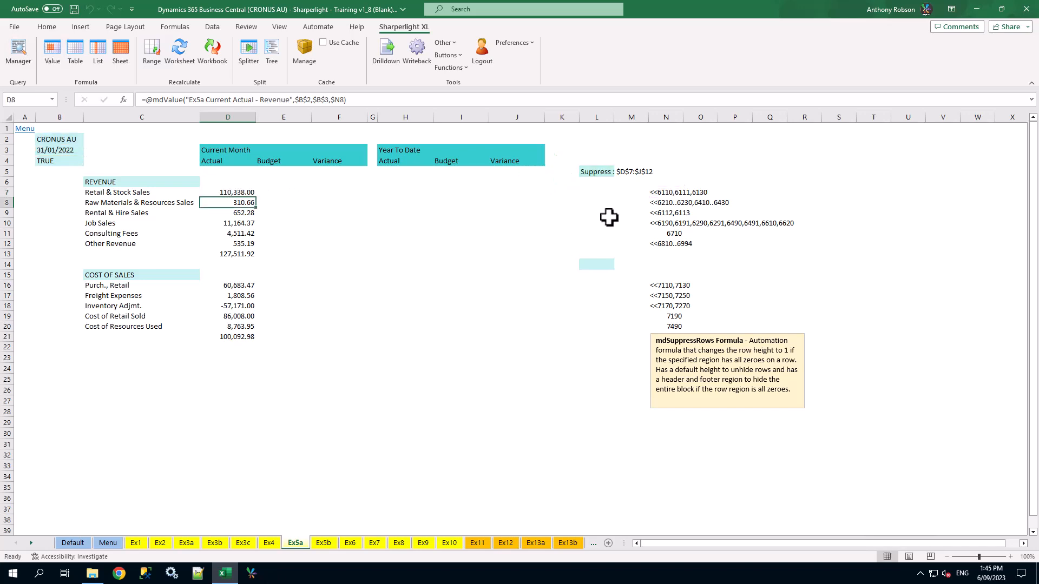
{"action": "left_click", "coordinate": [597, 170]}
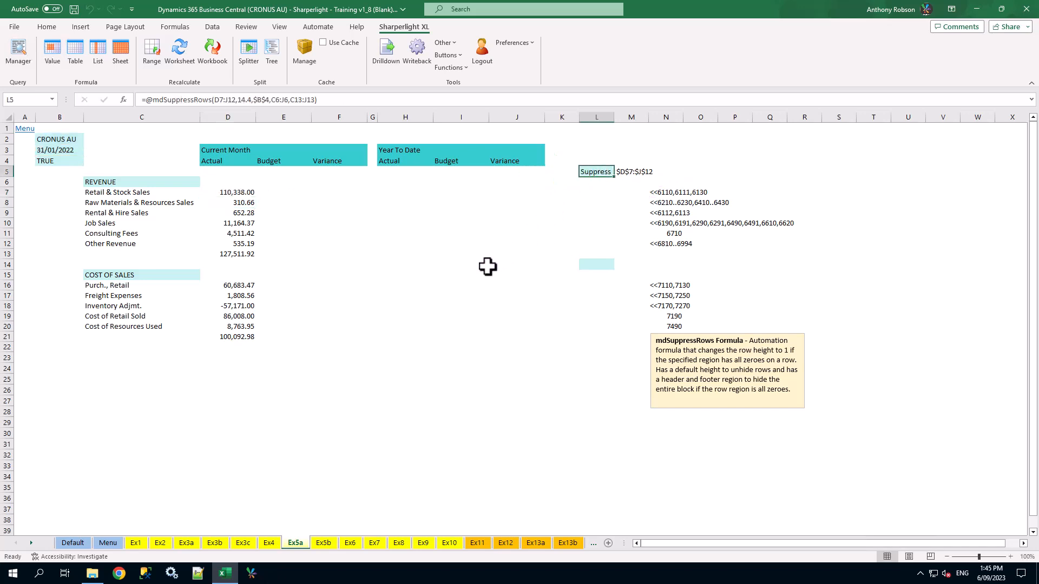
{"action": "key", "text": "F2"}
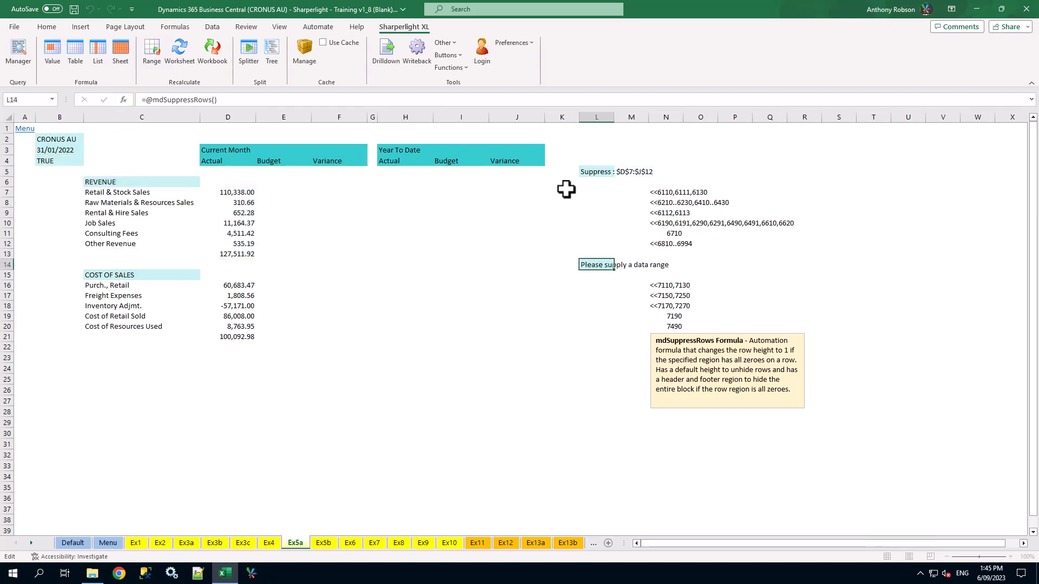
Step: Insert an empty mdSuppressRows action function in cell L14
{"action": "left_click", "coordinate": [452, 67]}
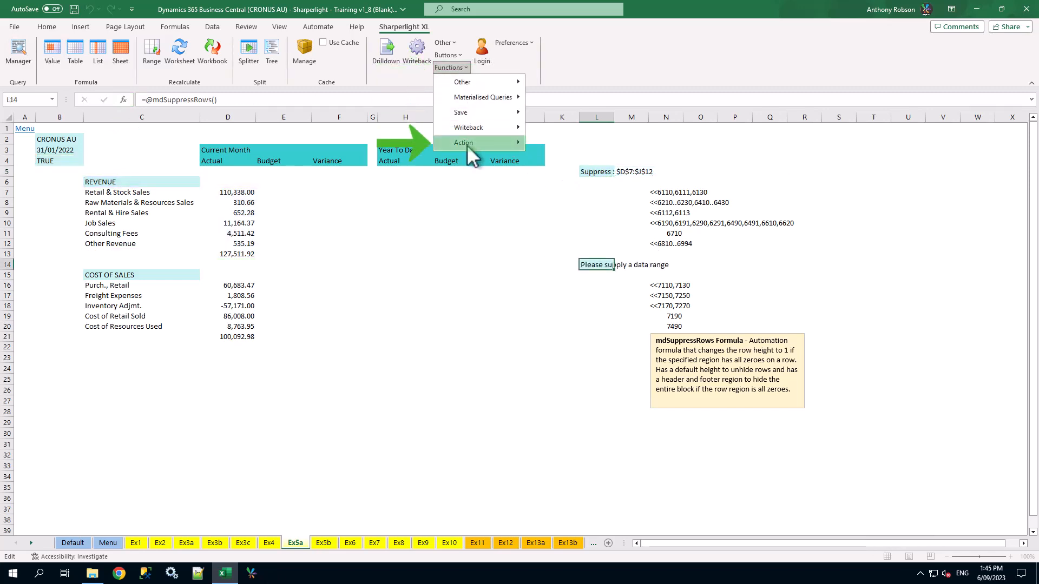
{"action": "mouse_move", "coordinate": [466, 143]}
{"action": "left_click", "coordinate": [577, 141]}
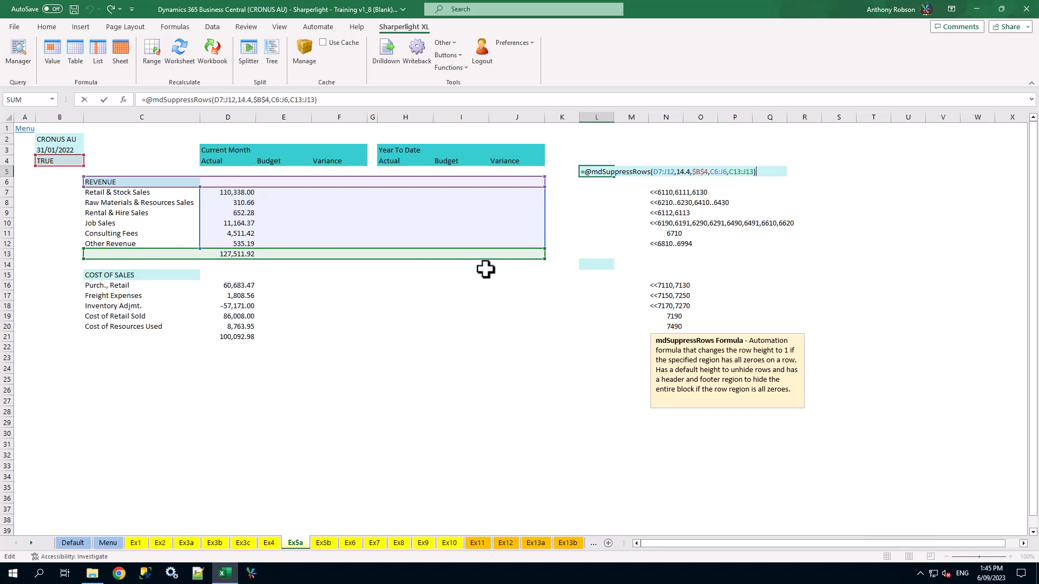
Step: Copy the mdSuppressRows formula from L5 to L14 for the Cost of Sales block
{"action": "key", "text": "ctrl+Return"}
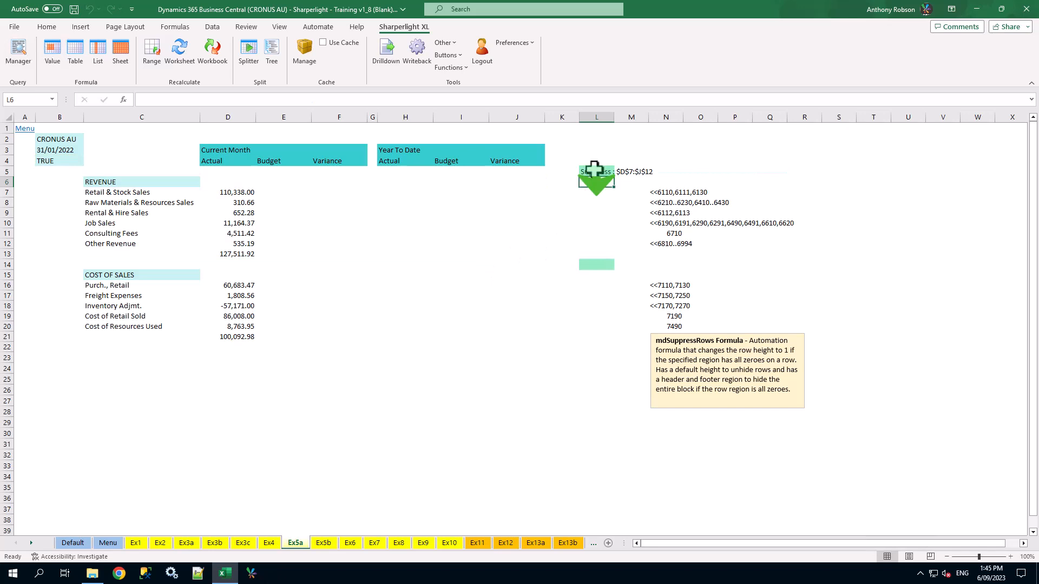
{"action": "key", "text": "ctrl+c"}
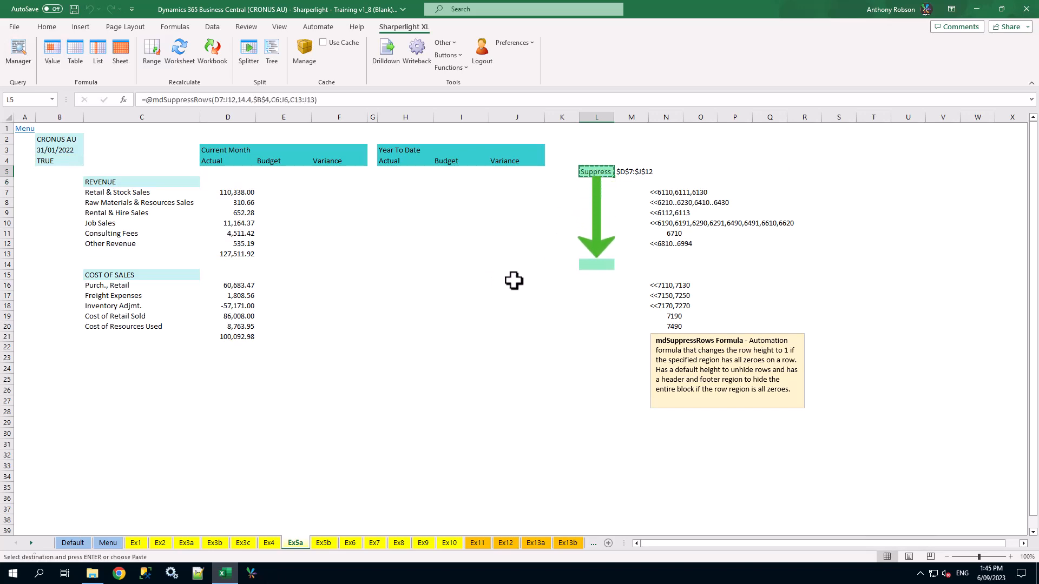
{"action": "left_click", "coordinate": [595, 265]}
{"action": "key", "text": "ctrl+v"}
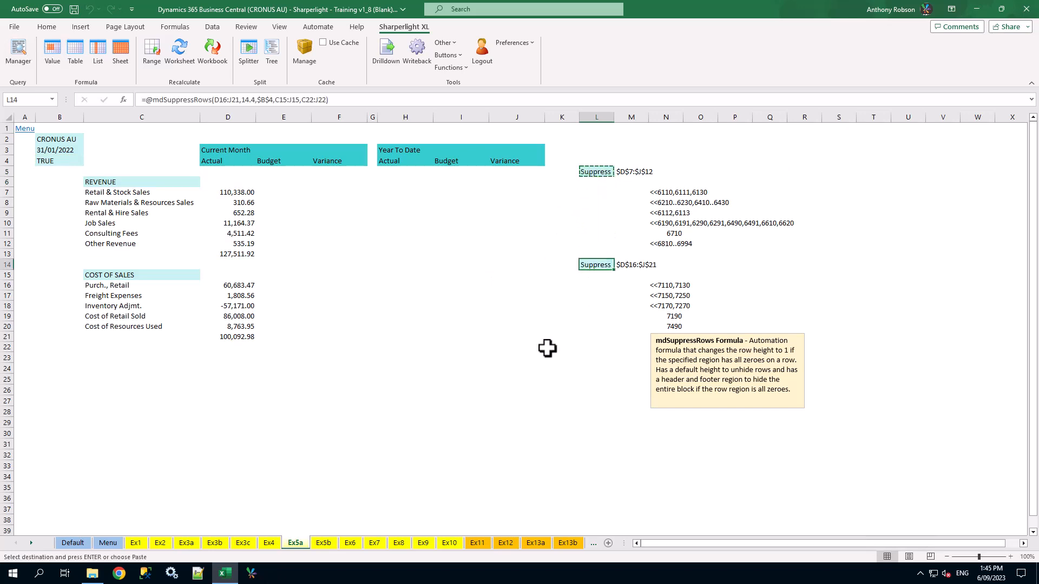
{"action": "key", "text": "Escape"}
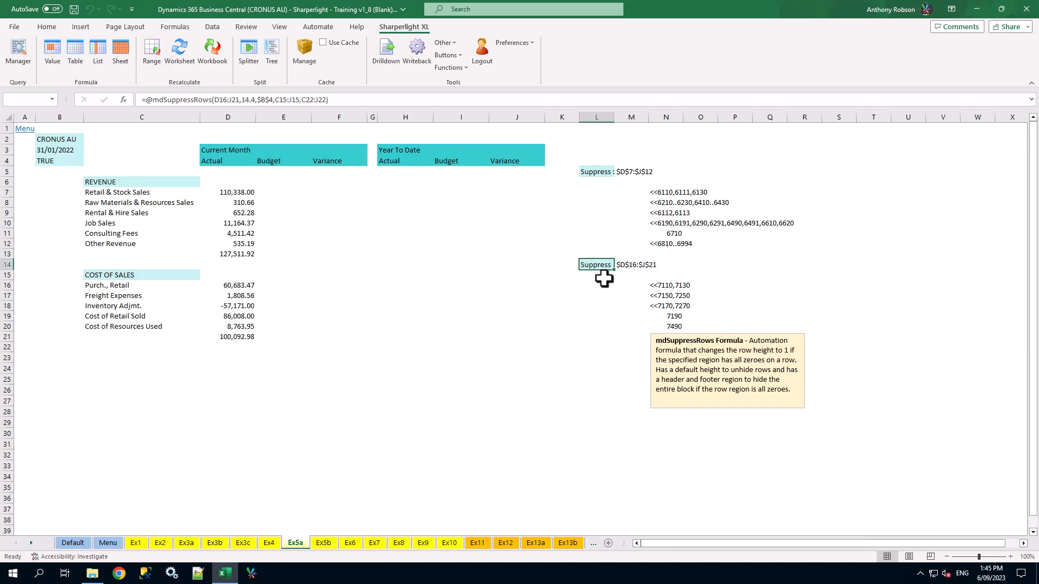
Step: Adjust the mdSuppressRows formula in L14 so its data area is D16:J20 and its footer is C21:J21
{"action": "key", "text": "F2"}
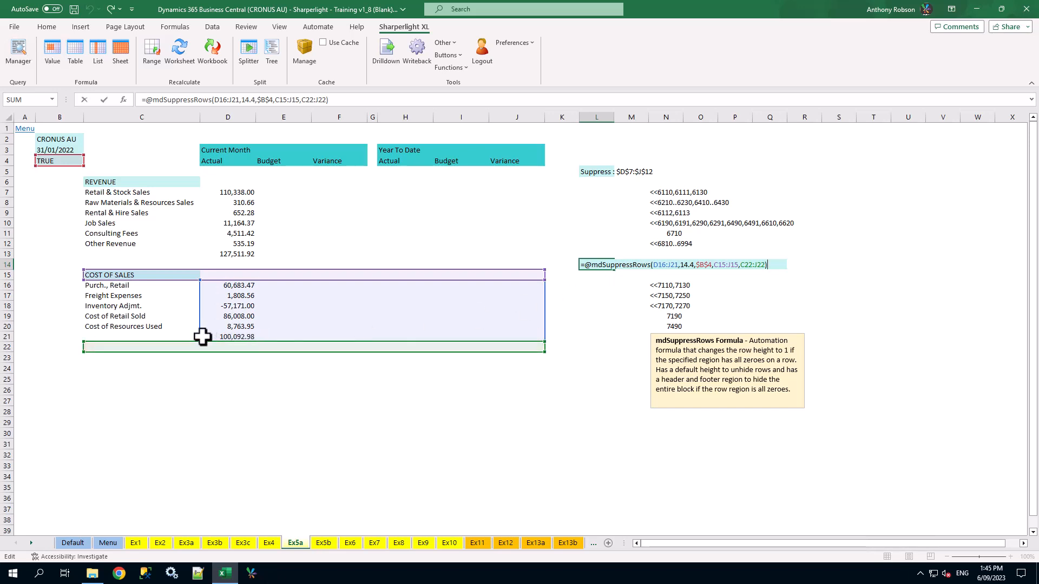
{"action": "left_click_drag", "start_coordinate": [200, 342], "coordinate": [200, 333]}
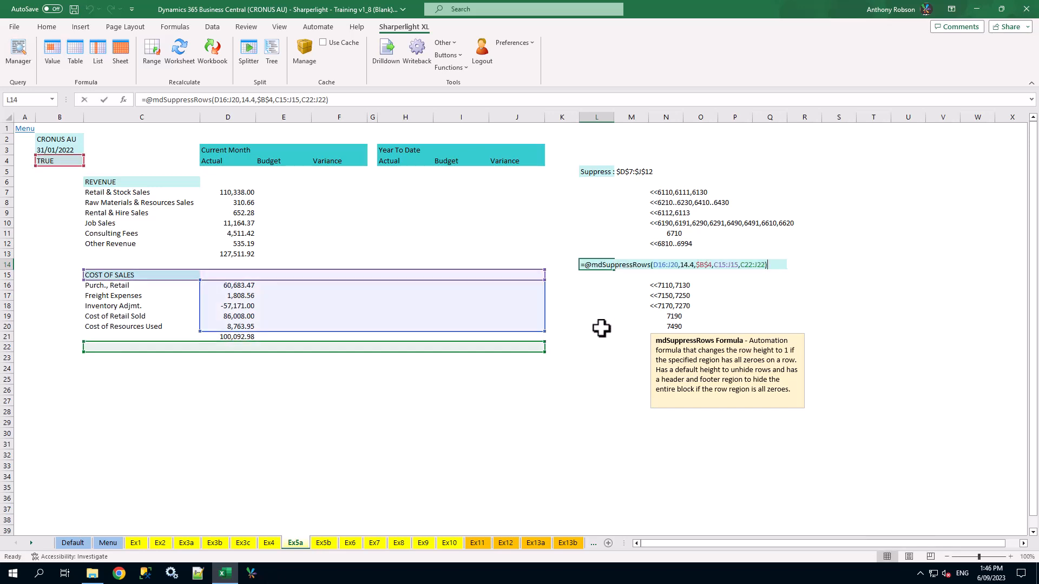
{"action": "left_click_drag", "start_coordinate": [525, 352], "coordinate": [545, 336]}
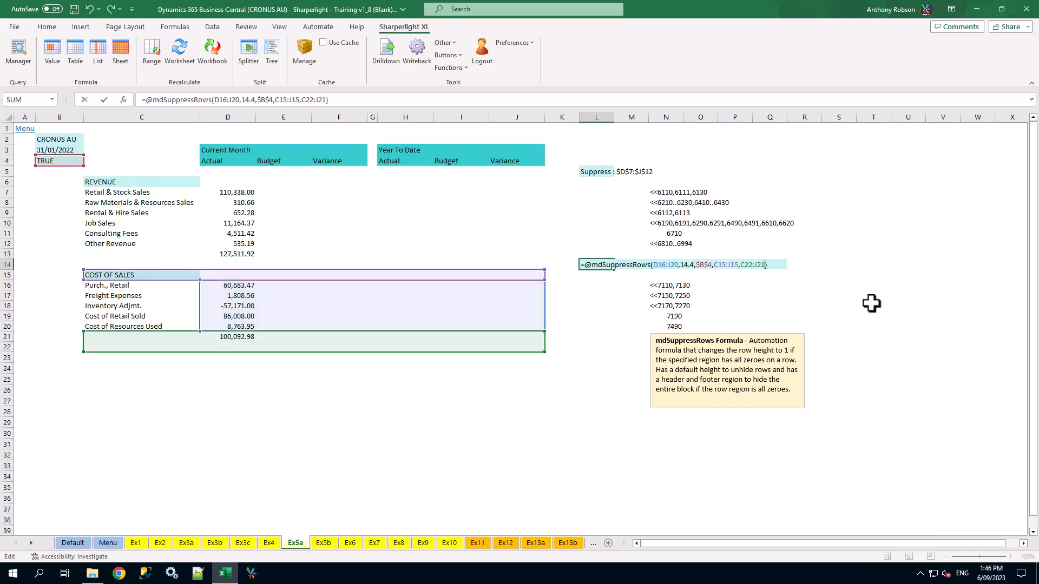
{"action": "key", "text": "BackSpace"}
{"action": "type", "text": "1"}
{"action": "key", "text": "Return"}
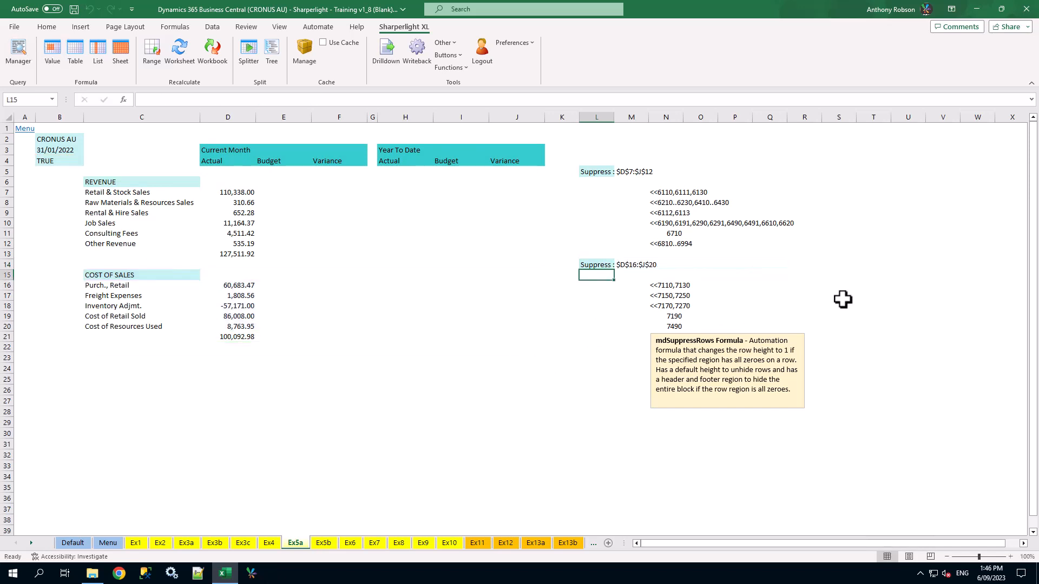
Step: Check the function arguments of the mdSuppressRows formula in L14
{"action": "left_click", "coordinate": [588, 264]}
{"action": "key", "text": "shift+F3"}
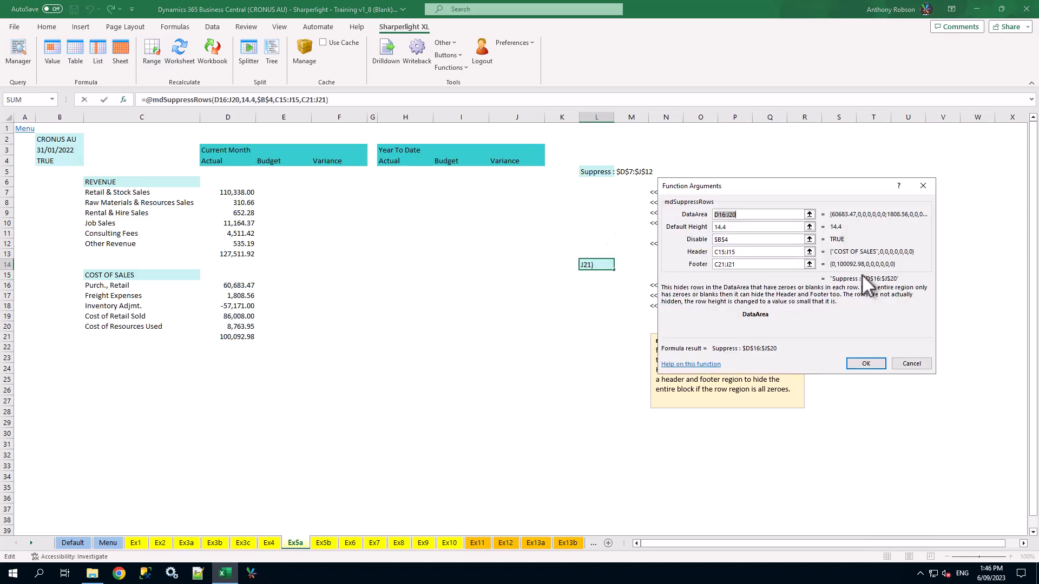
{"action": "left_click", "coordinate": [866, 363]}
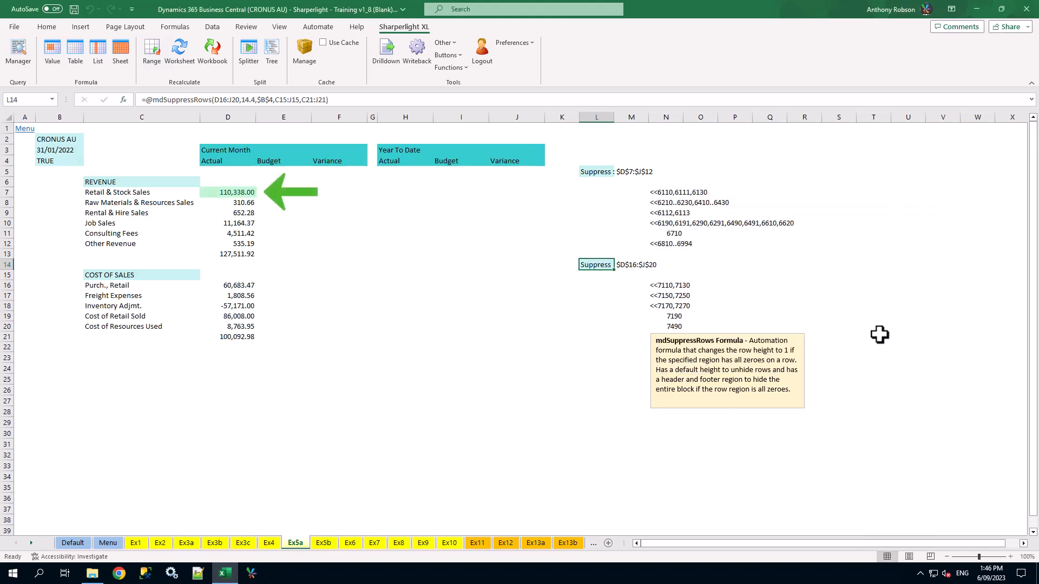
Step: Review the drill-through definitions in the query behind the Retail & Stock Sales actual in D7, without changing it
{"action": "double_click", "coordinate": [249, 192]}
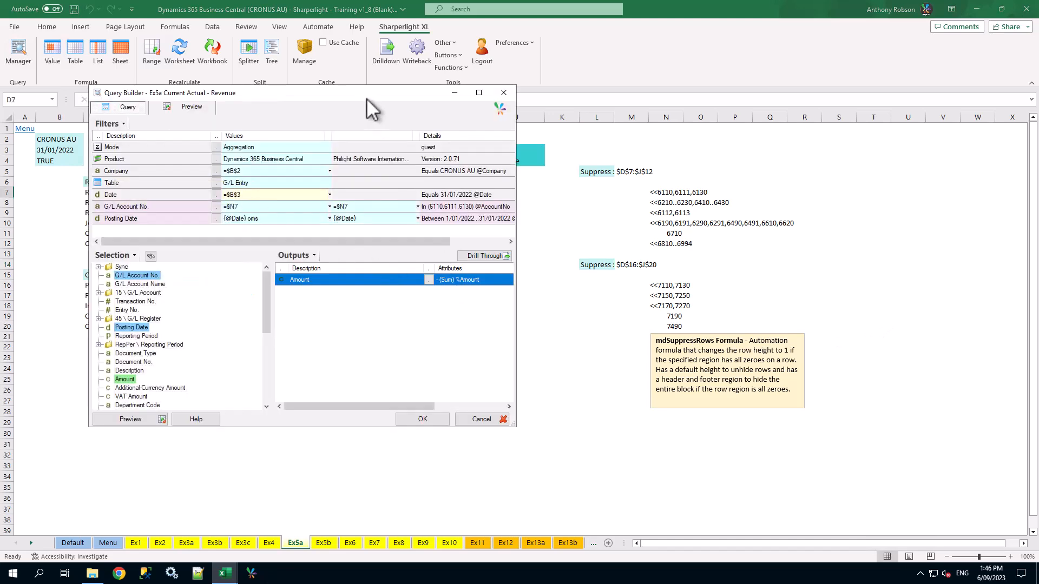
{"action": "left_click_drag", "start_coordinate": [365, 94], "coordinate": [708, 112]}
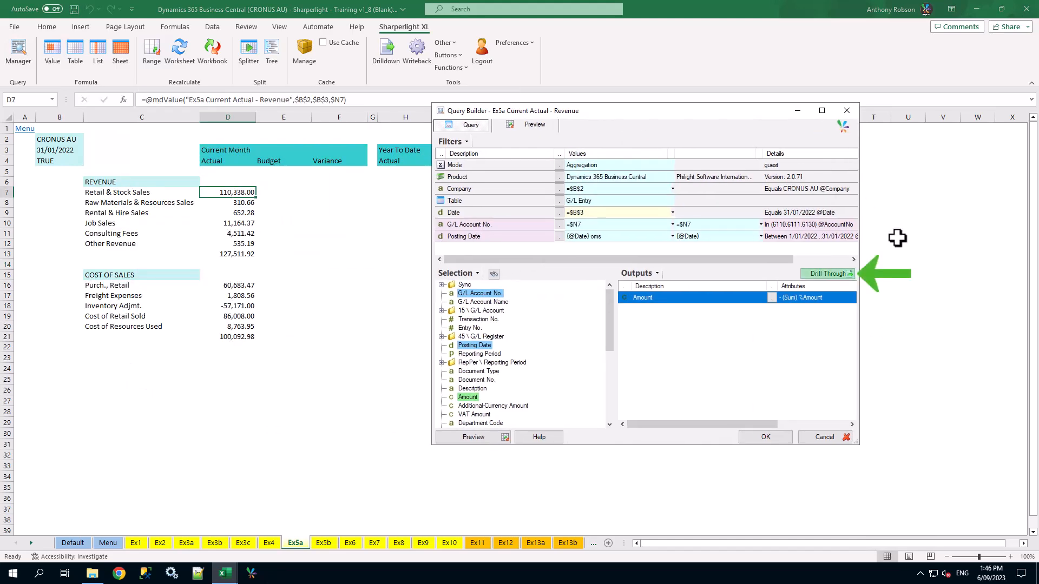
{"action": "left_click", "coordinate": [825, 274]}
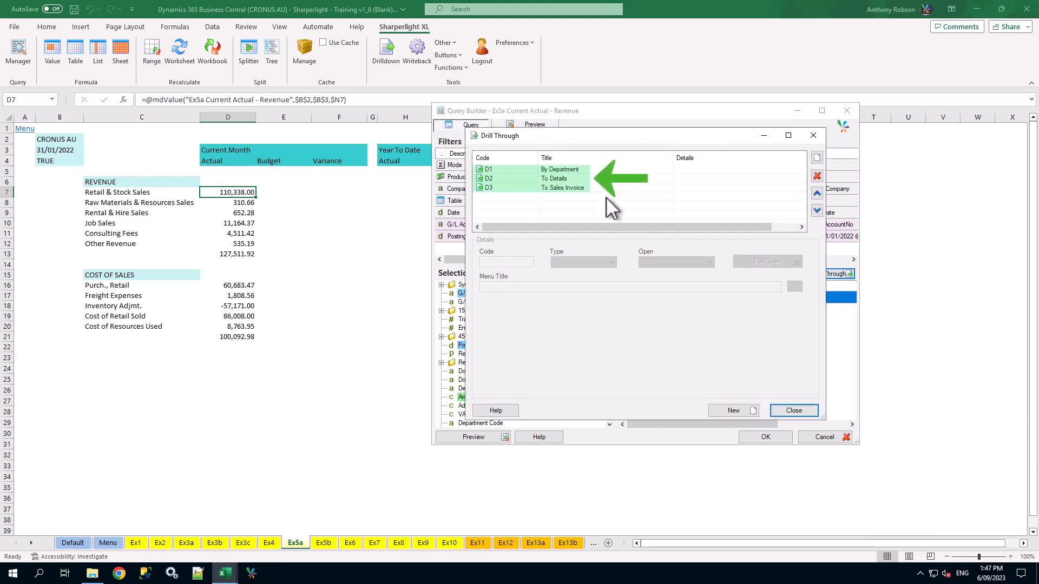
{"action": "left_click", "coordinate": [795, 411]}
{"action": "left_click", "coordinate": [822, 436]}
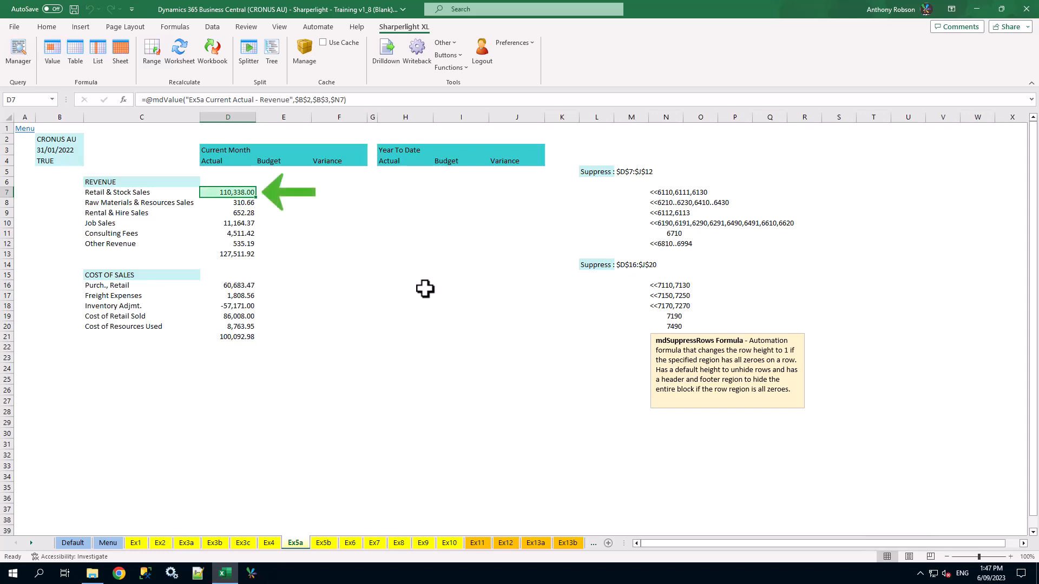
Step: Run a Sharperlight drilldown on the Retail & Stock Sales actual in D7
{"action": "right_click", "coordinate": [241, 192]}
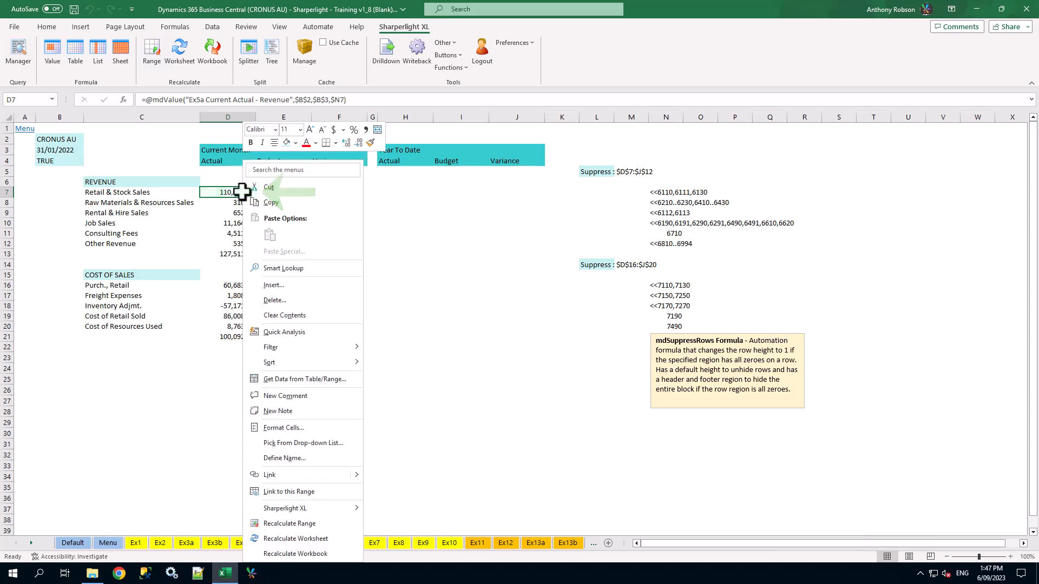
{"action": "mouse_move", "coordinate": [347, 507]}
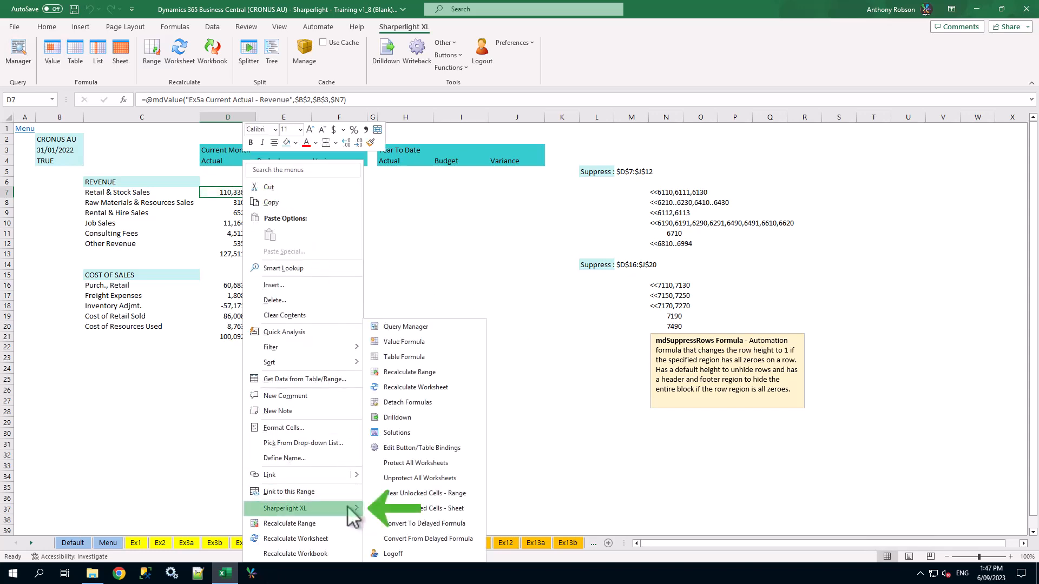
{"action": "left_click", "coordinate": [418, 417]}
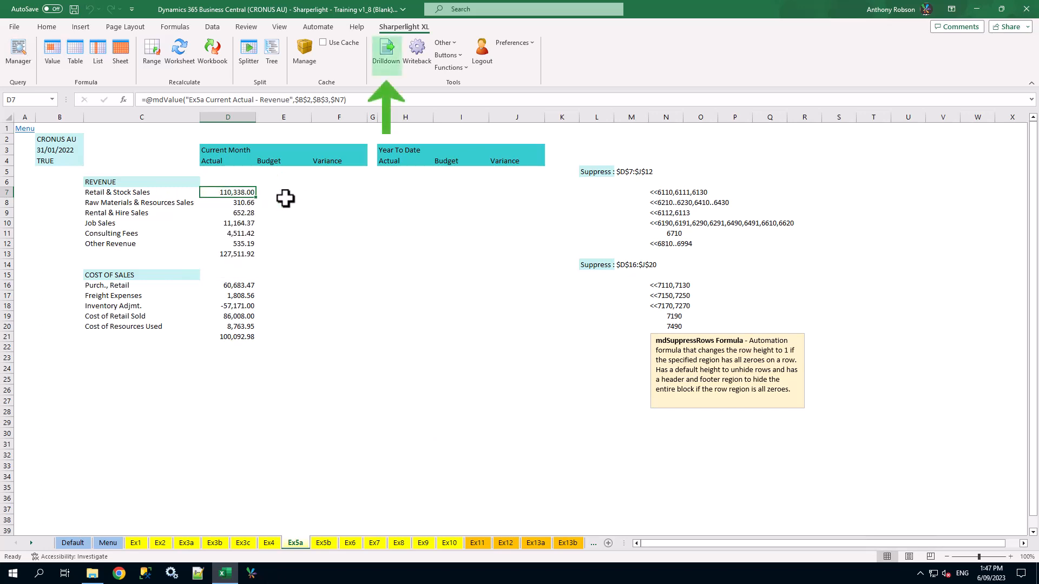
{"action": "left_click", "coordinate": [387, 56]}
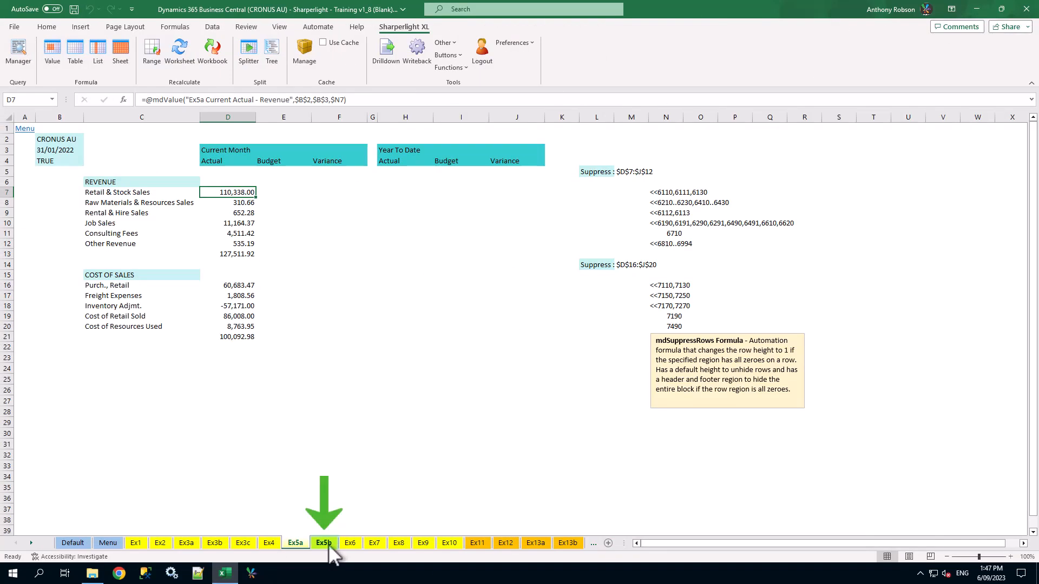
Step: Convert the formulas in D7:J21 on the Ex5b sheet to delayed formulas
{"action": "left_click", "coordinate": [328, 543]}
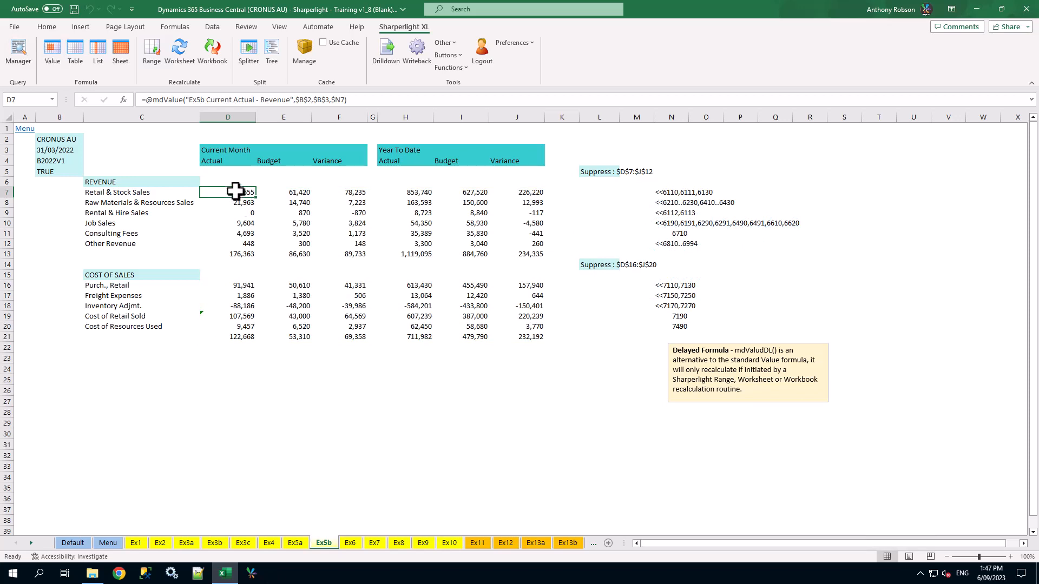
{"action": "left_click_drag", "start_coordinate": [236, 195], "coordinate": [531, 335]}
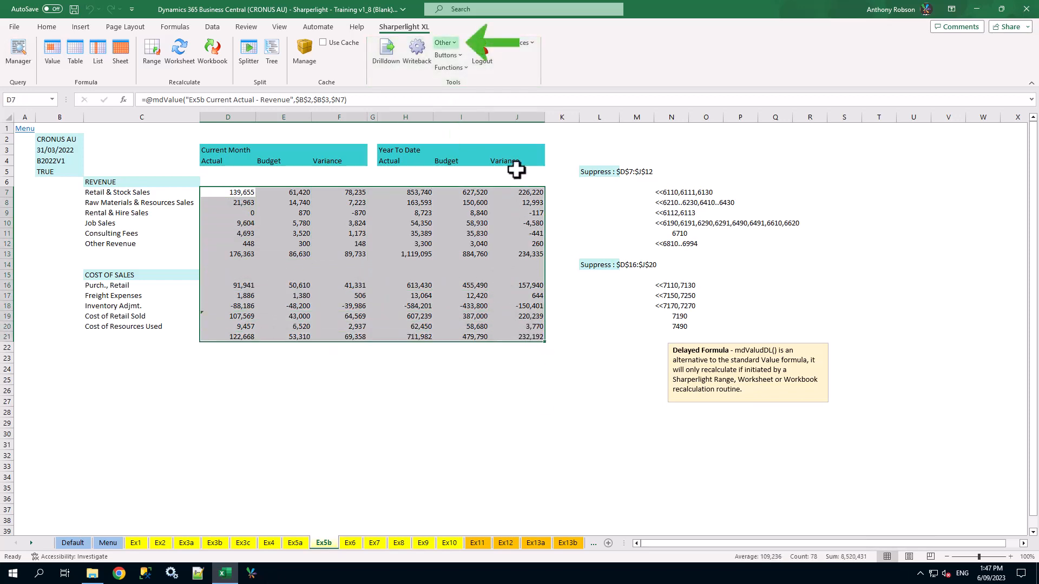
{"action": "left_click", "coordinate": [448, 43]}
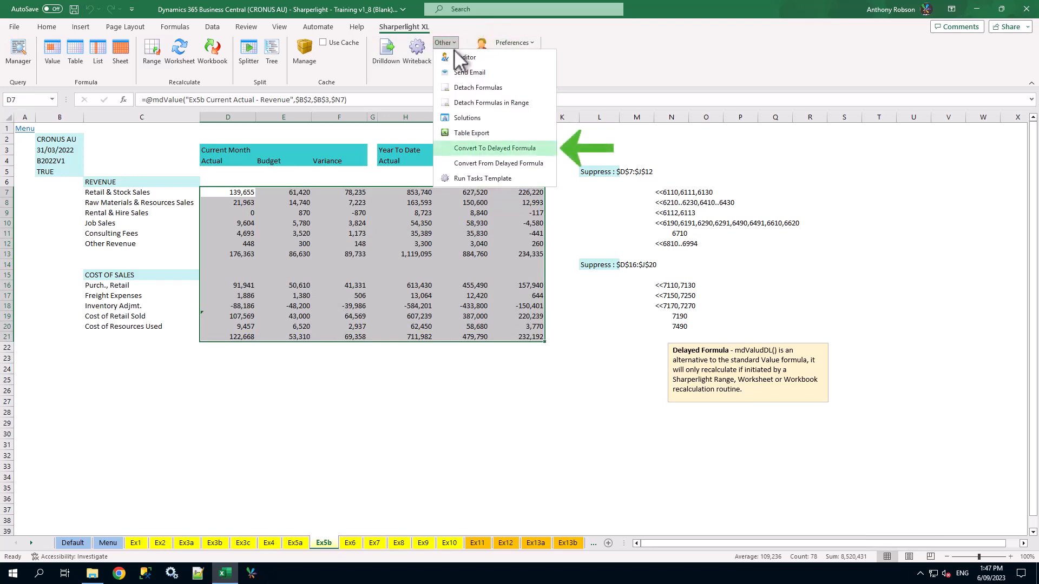
{"action": "left_click", "coordinate": [530, 152]}
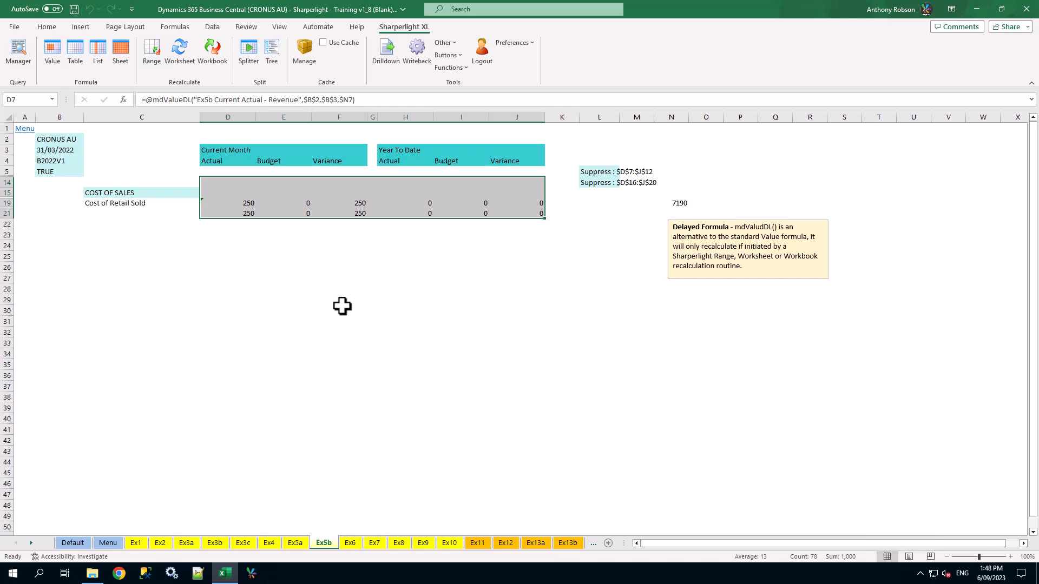
Step: Inspect the Cost of Retail Sold formulas on Ex5b and recalculate the worksheet to refresh the delayed formulas
{"action": "left_click", "coordinate": [238, 204]}
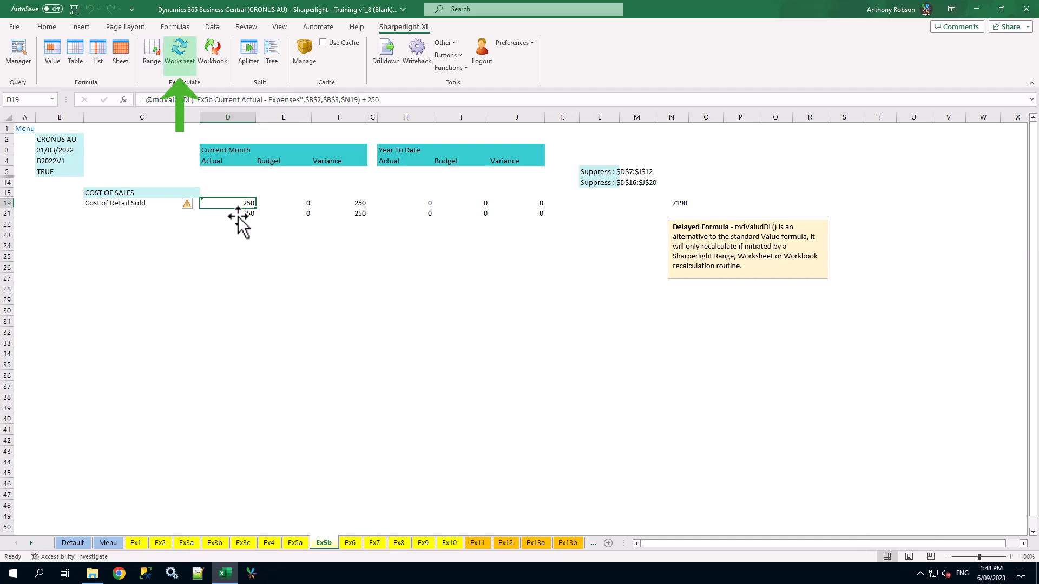
{"action": "key", "text": "Right"}
{"action": "key", "text": "Right"}
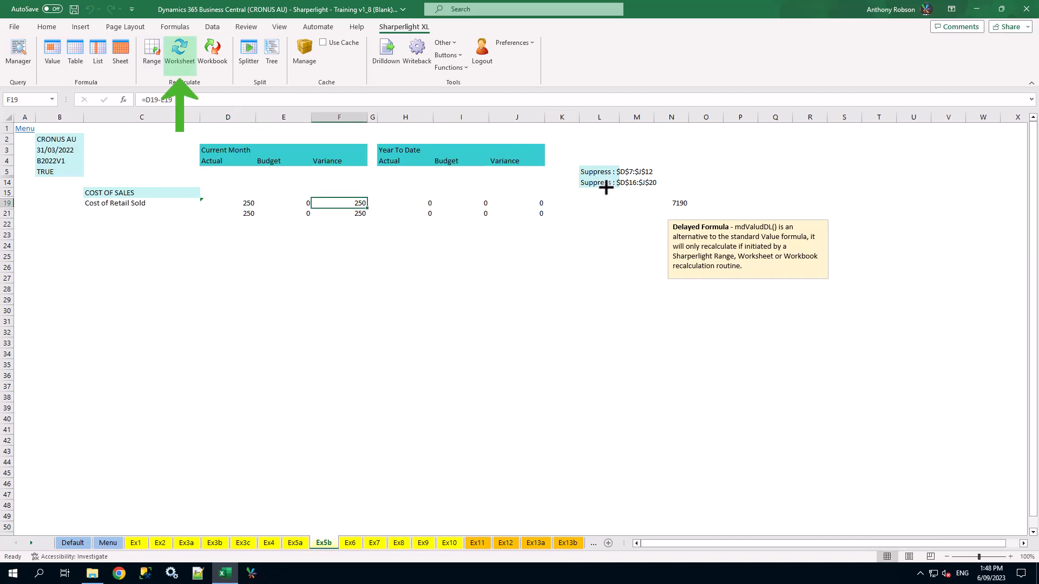
{"action": "left_click", "coordinate": [181, 51]}
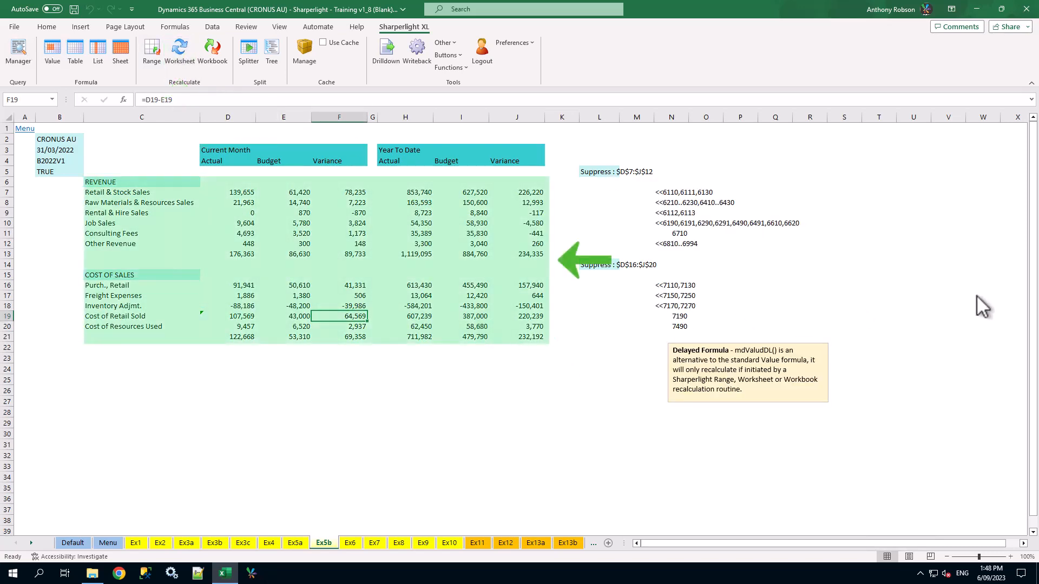
{"action": "left_click", "coordinate": [599, 336]}
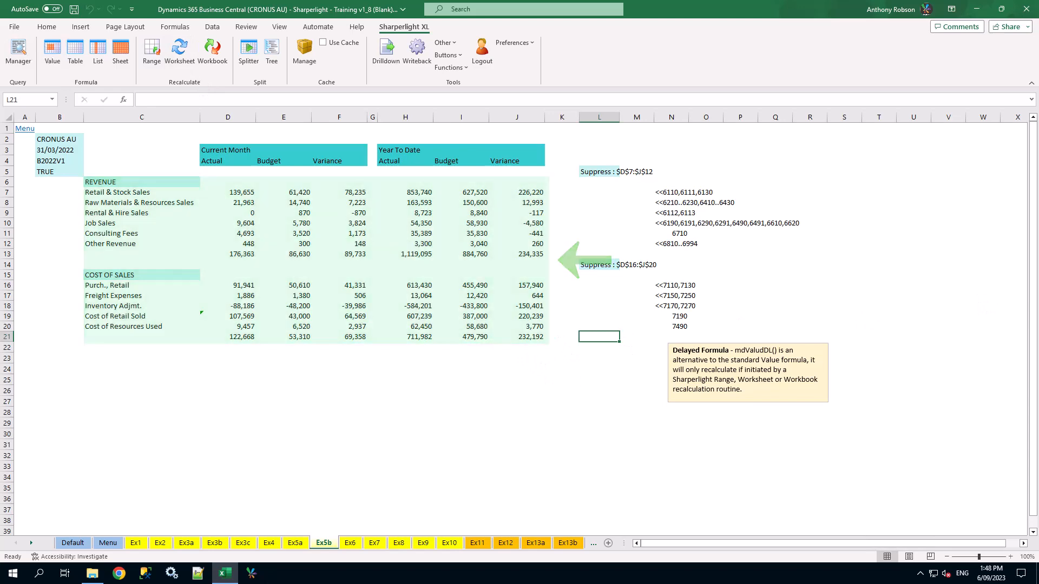